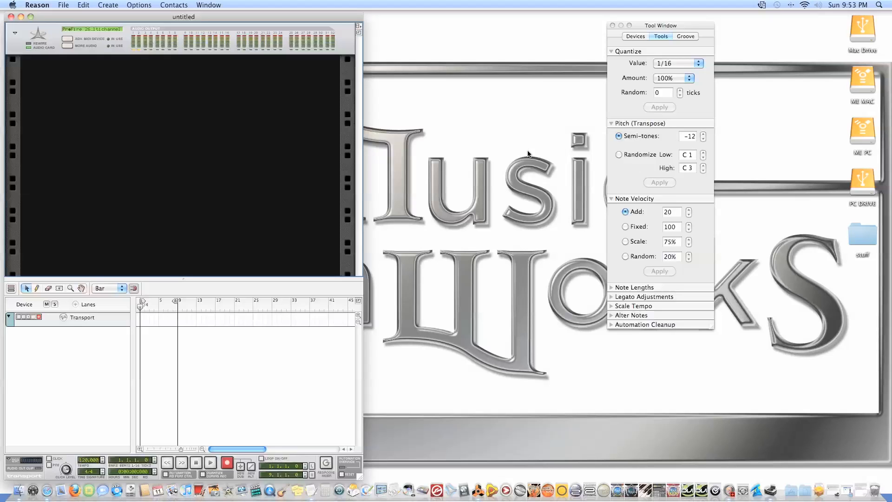
In the general preferences, set the default song to Custom and the CPU usage limit to 90%
drag(244, 16, 424, 15)
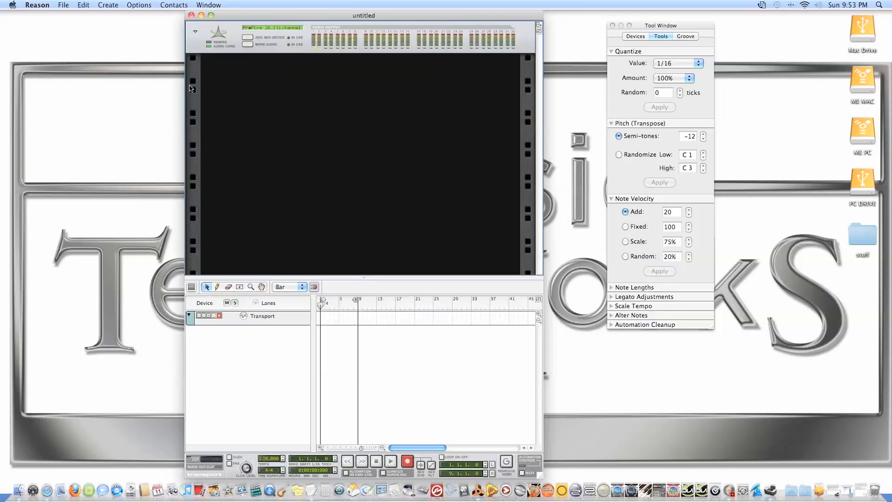
click(37, 5)
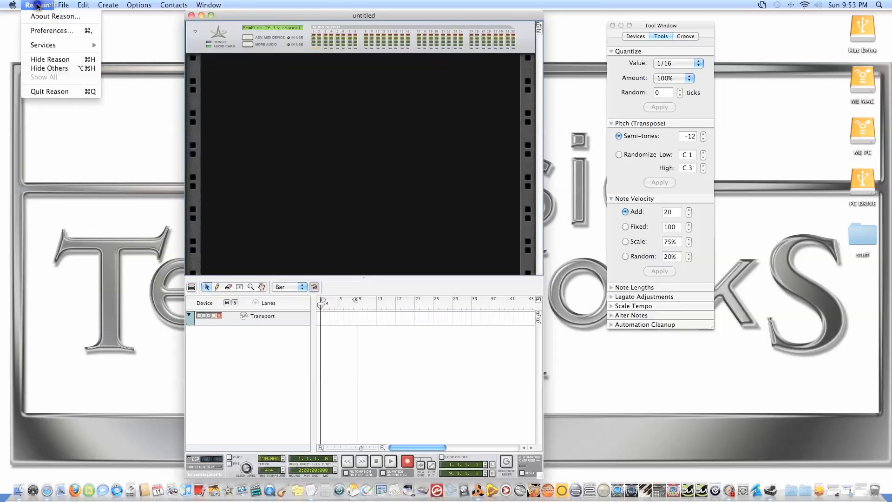
click(41, 29)
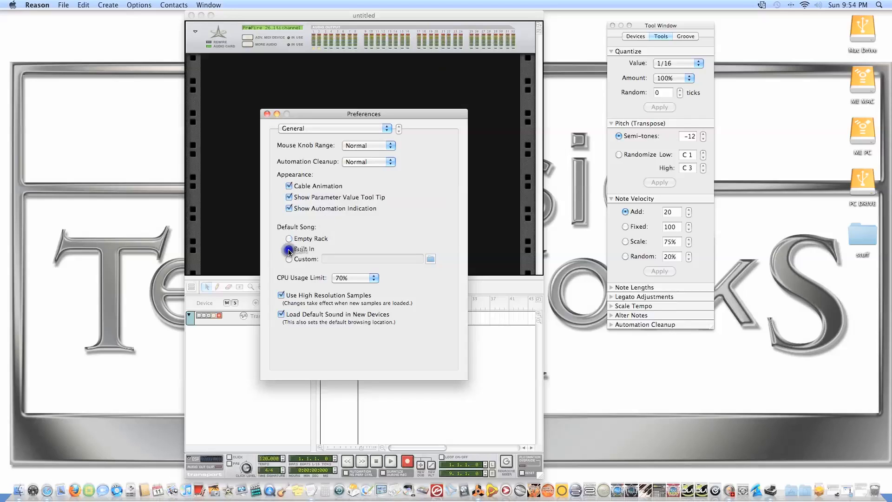
click(288, 249)
click(298, 262)
click(368, 277)
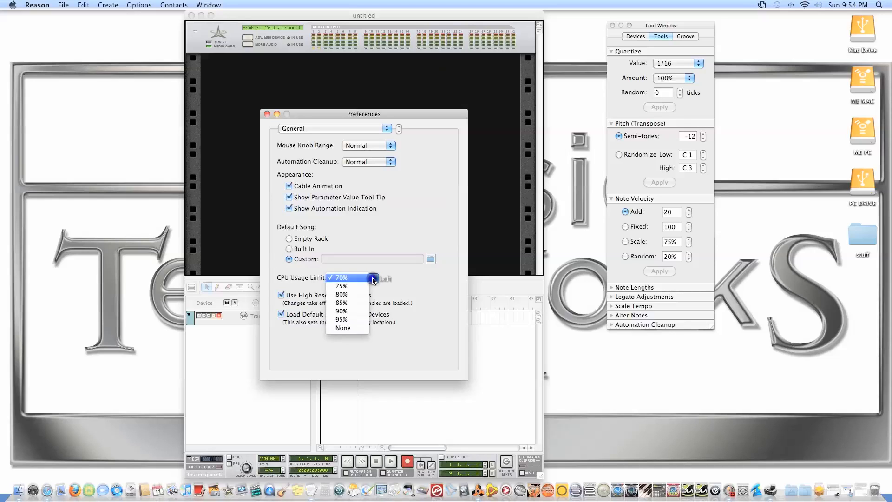
click(349, 311)
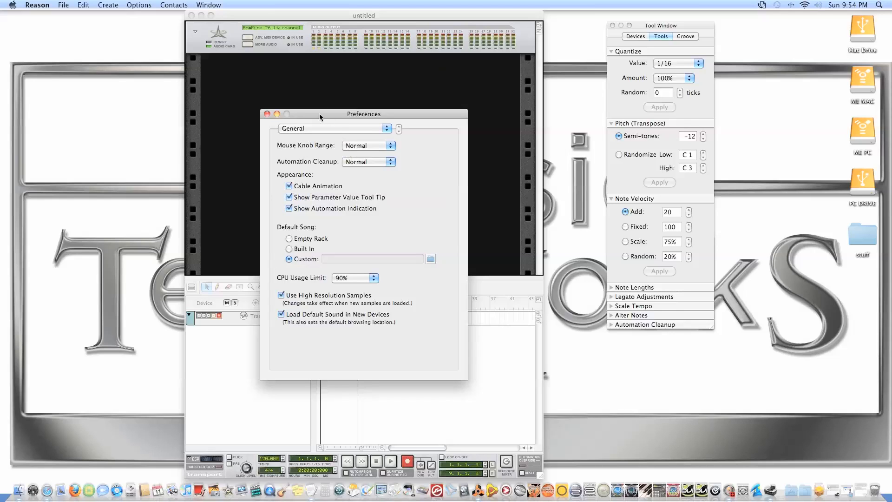
In the audio preferences, use a 48,000 sample rate and the ProFire 2626 Multichannel output with Output 1 / Output 2 active
click(334, 128)
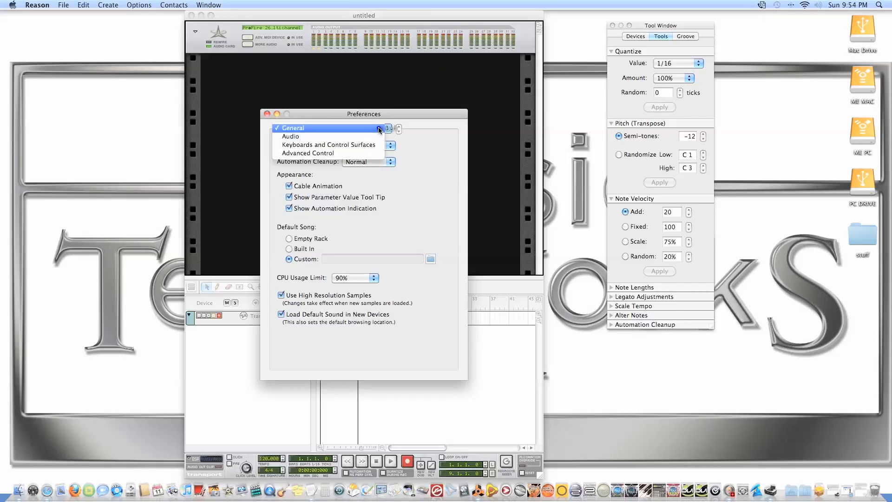
click(336, 138)
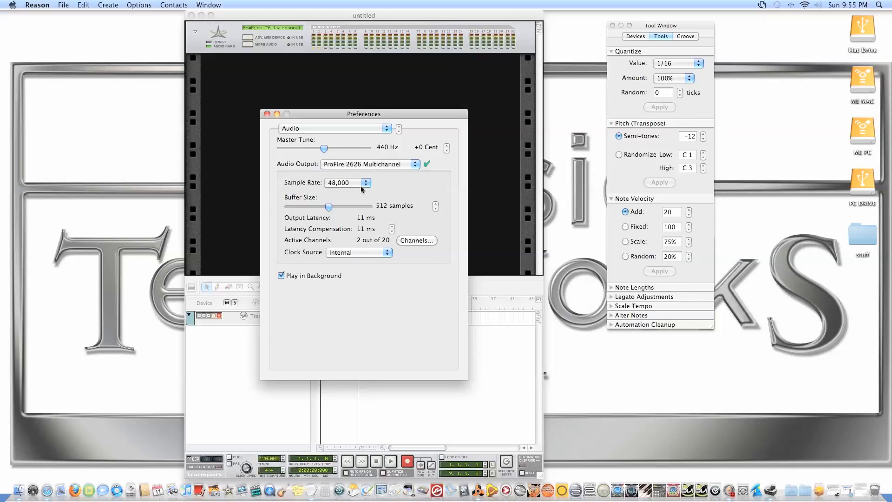
click(327, 183)
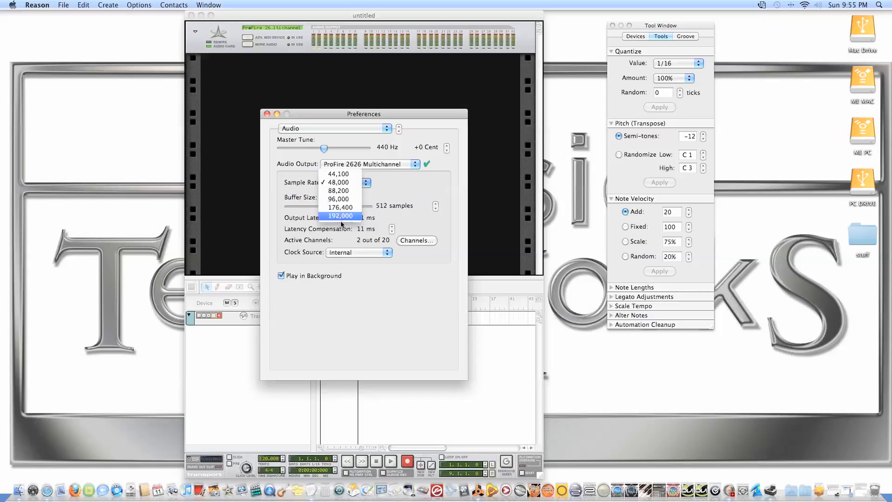
click(335, 182)
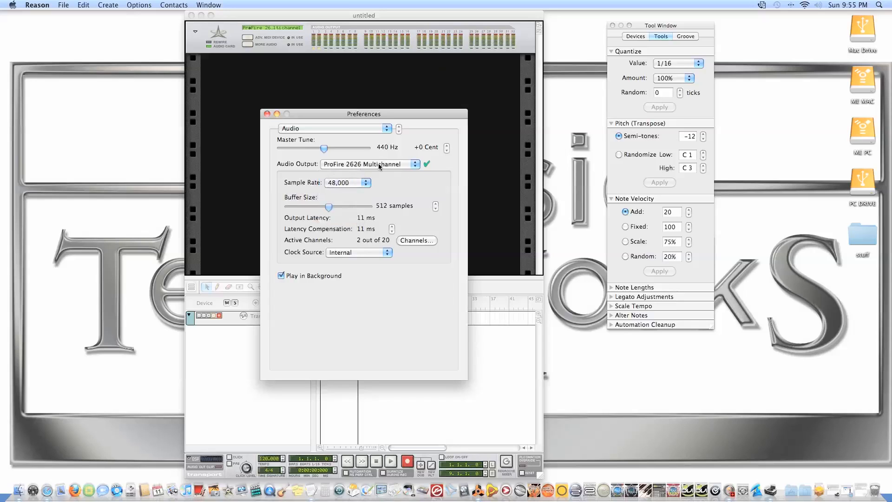
click(416, 164)
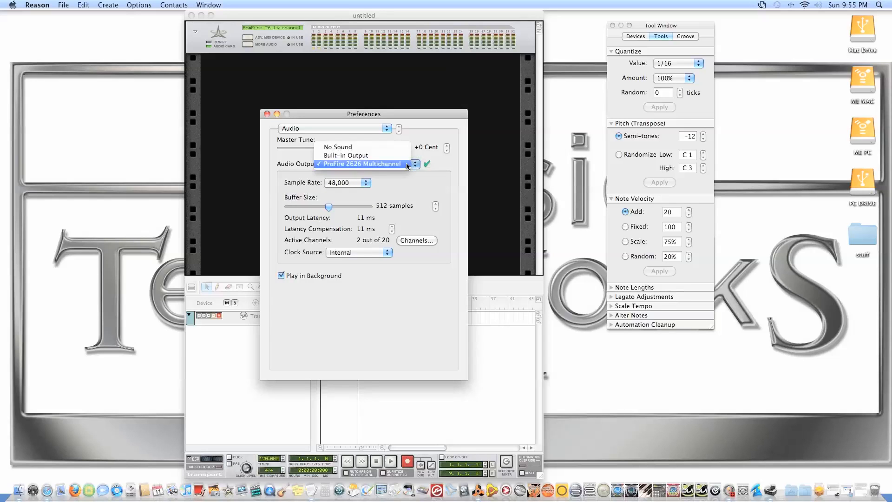
click(348, 163)
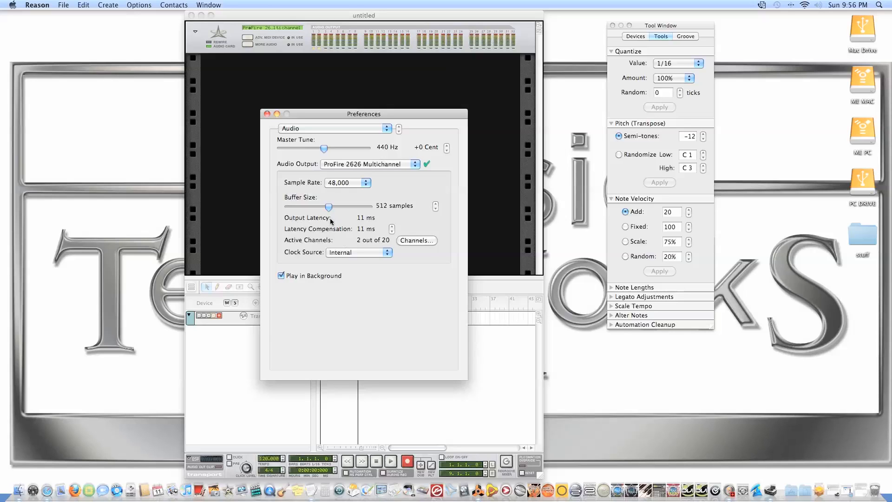
click(414, 241)
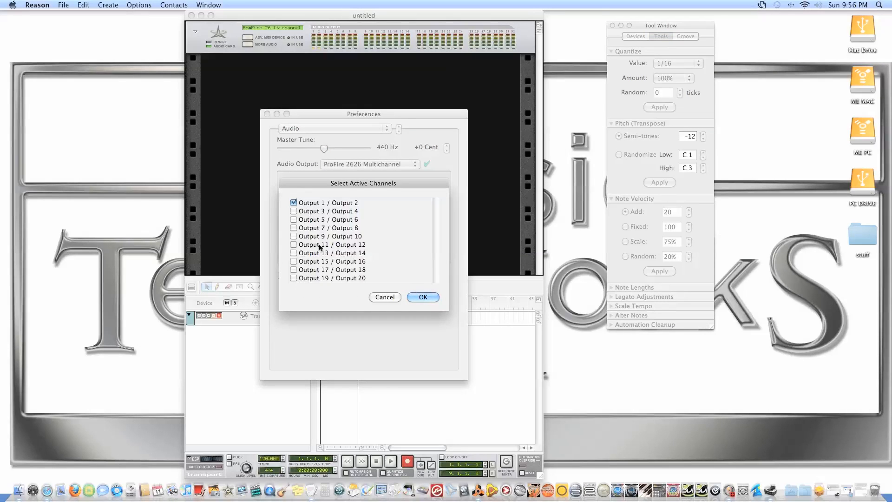
click(412, 299)
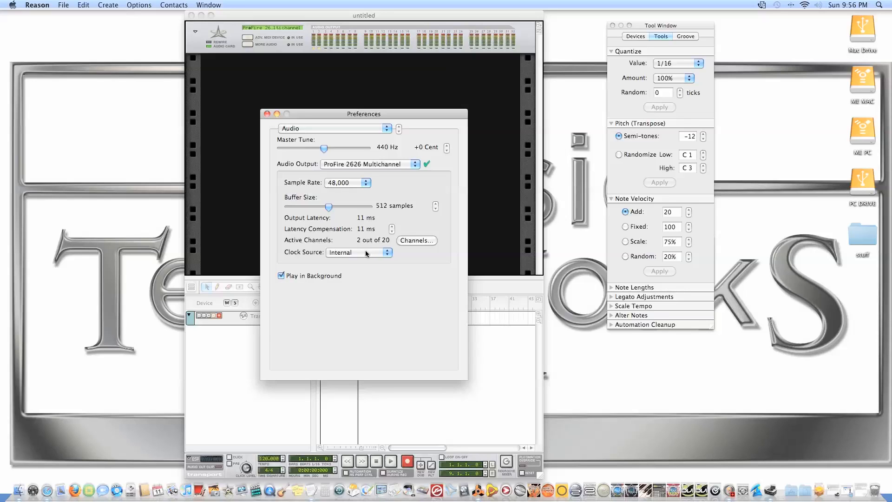
In the Keyboards and Control Surfaces preferences, edit the attached Korg MIDI keyboard and accept USB Uno MIDI Interface as its MIDI input
click(335, 128)
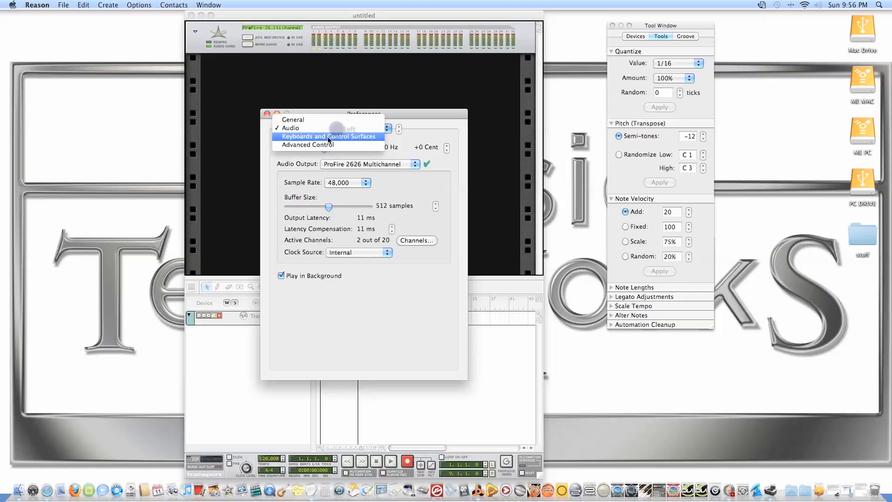
click(329, 136)
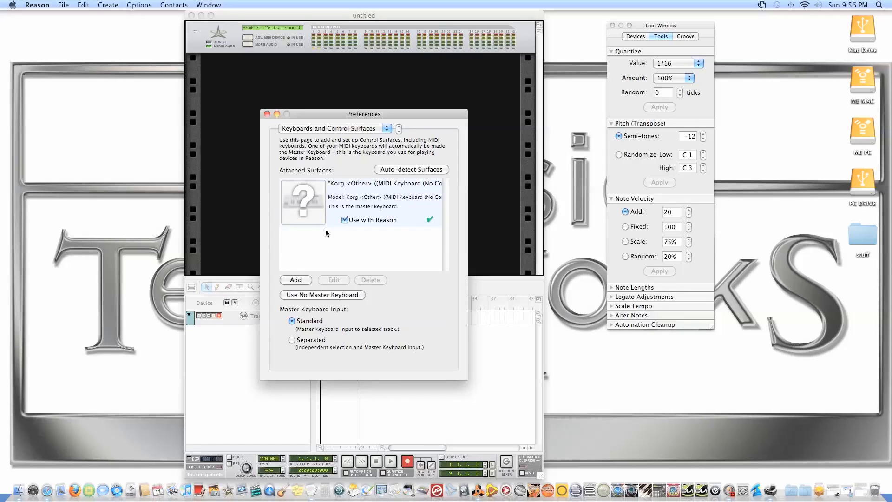
click(294, 182)
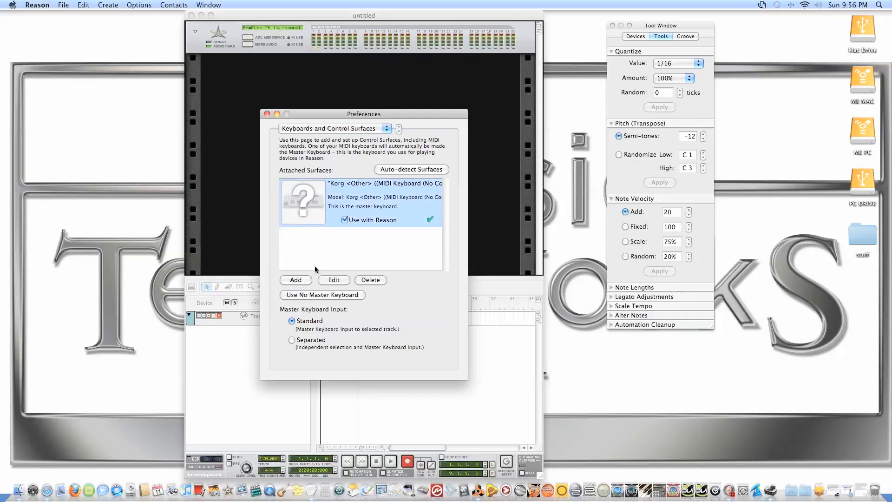
click(319, 278)
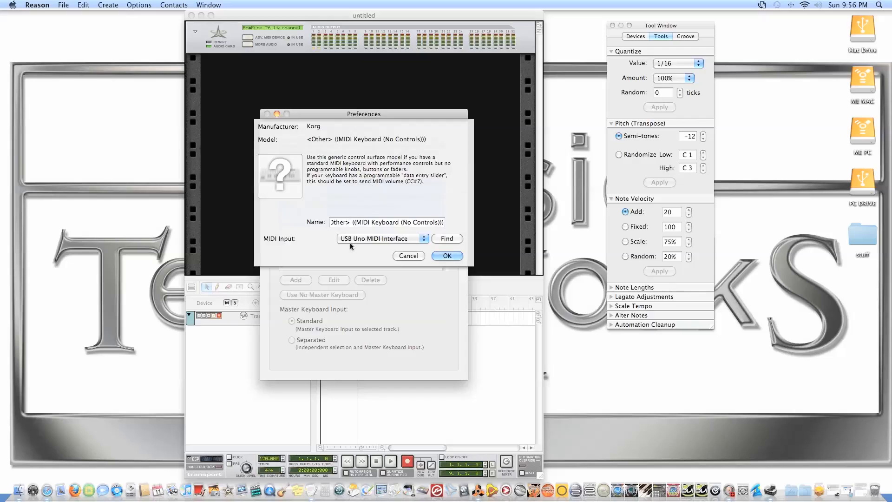
click(446, 256)
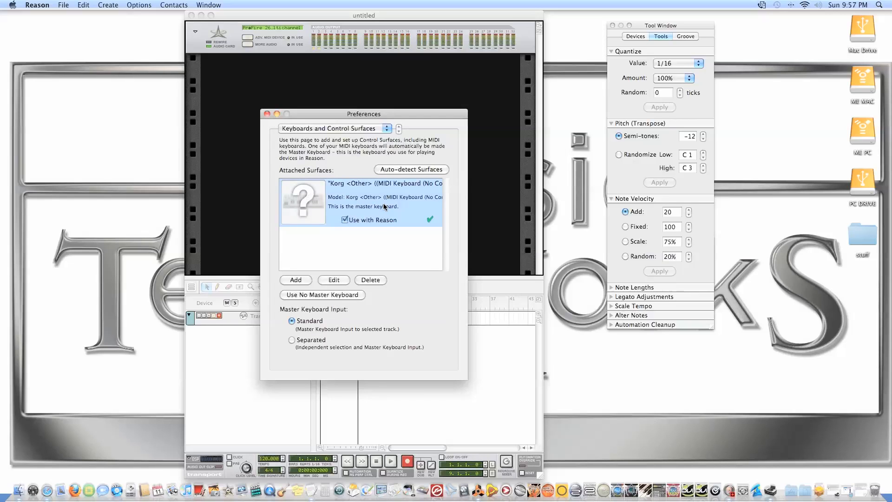
mouse_move(365, 118)
mouse_down()
mouse_move(324, 116)
mouse_move(348, 117)
mouse_up()
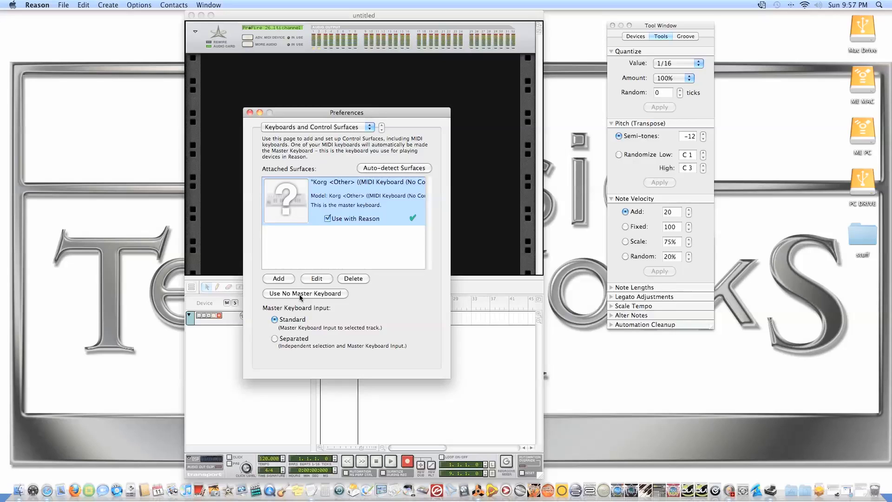
In the Advanced Control preferences, assign USB Uno MIDI Interface to external control Bus A and close the preferences
click(356, 127)
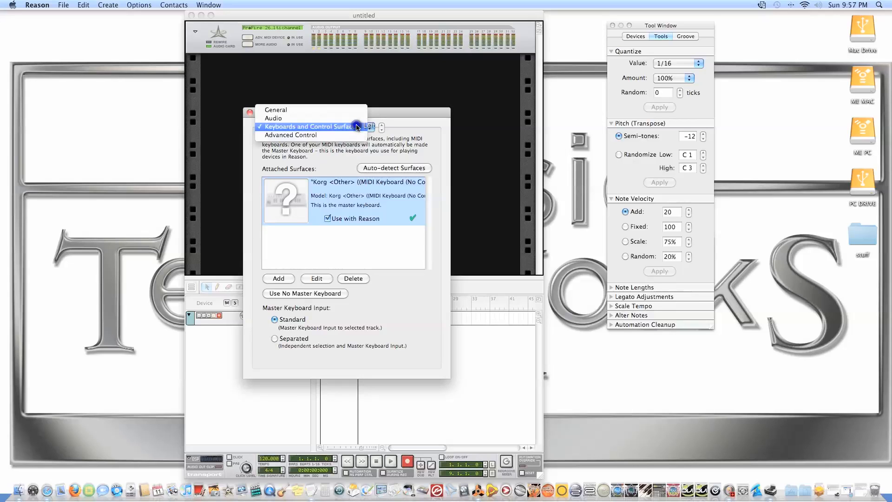
click(302, 135)
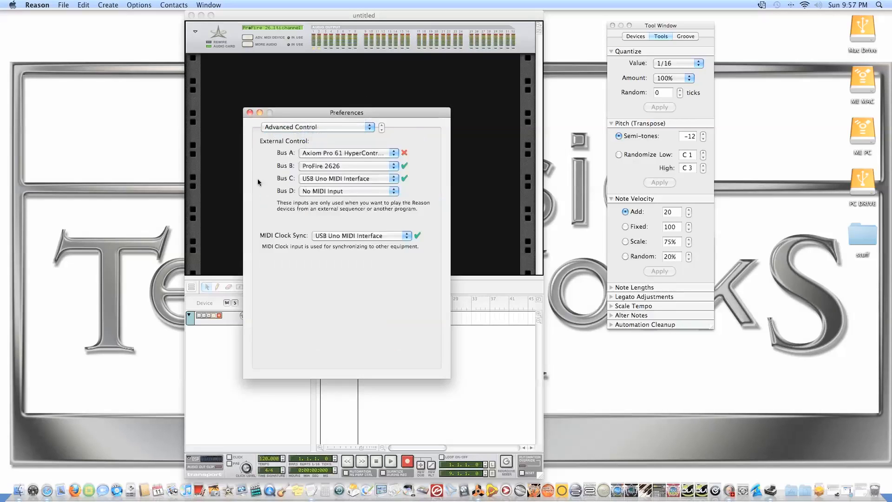
click(397, 153)
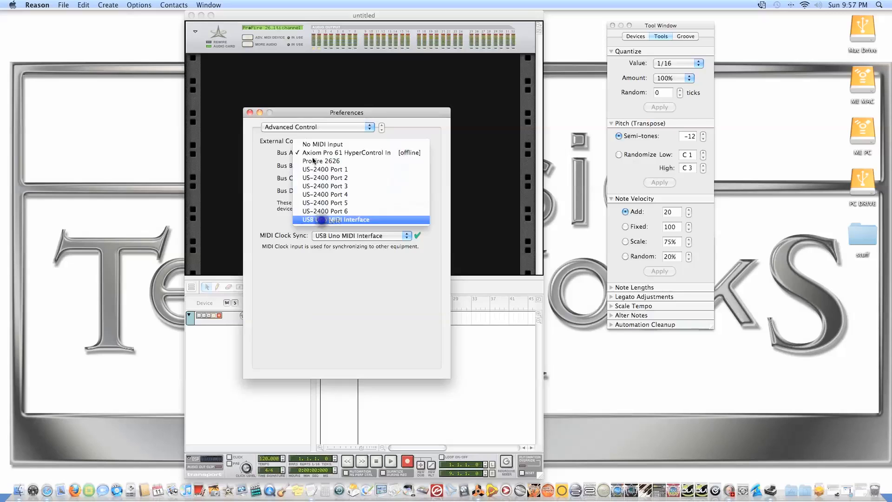
click(316, 219)
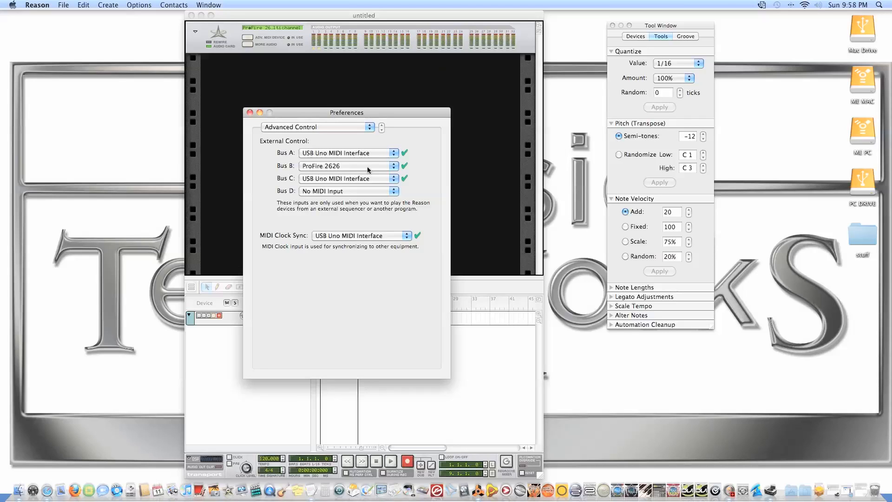
click(250, 113)
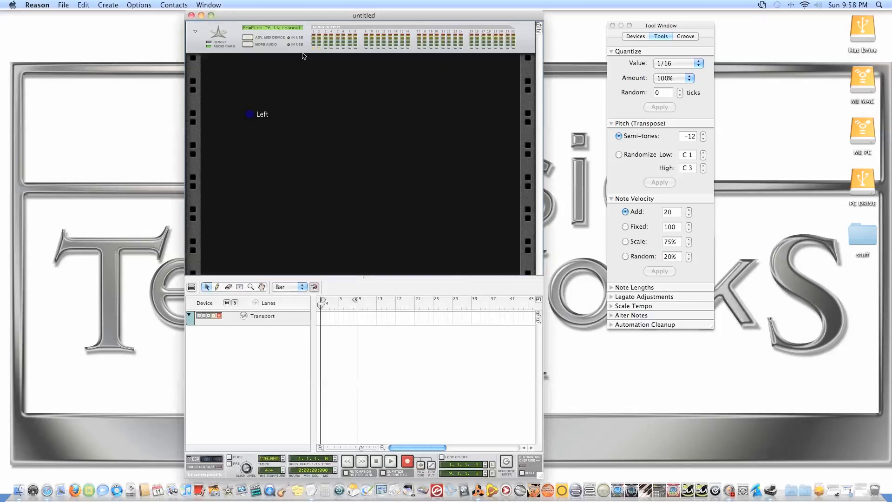
Check the back of the rack and expand the hardware device with its Advanced MIDI Device and More Audio sections
drag(320, 18, 327, 18)
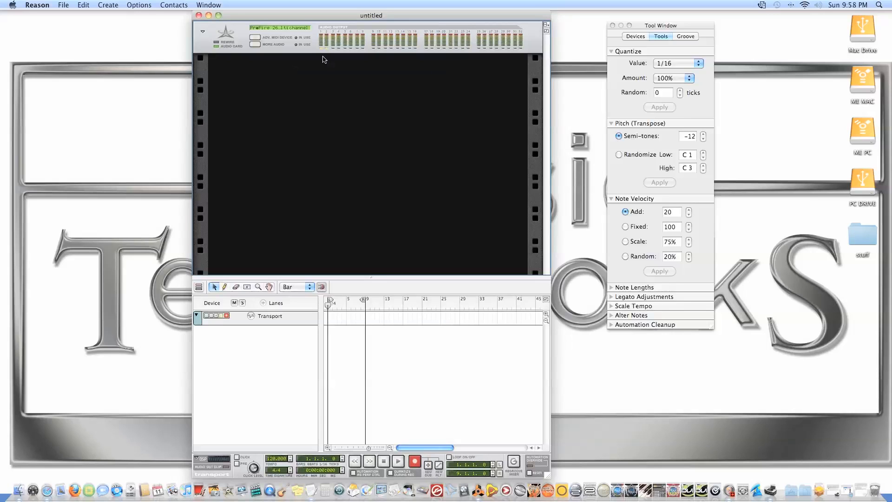
key(Tab)
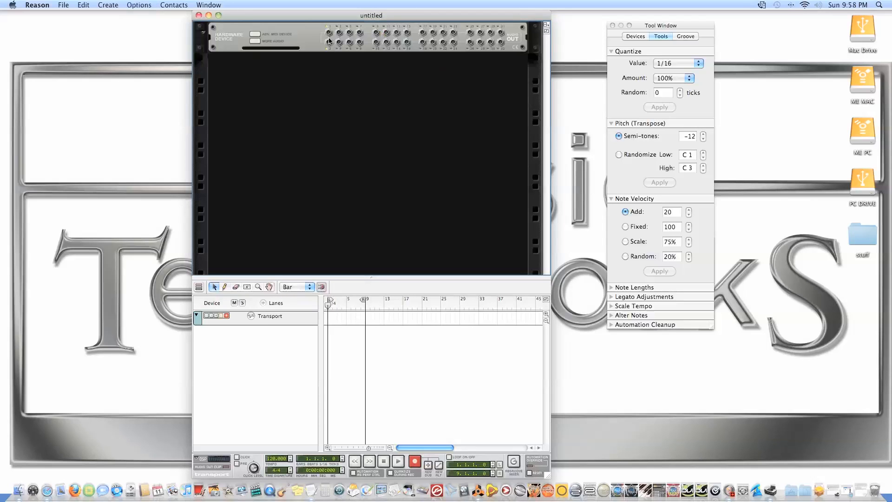
key(Tab)
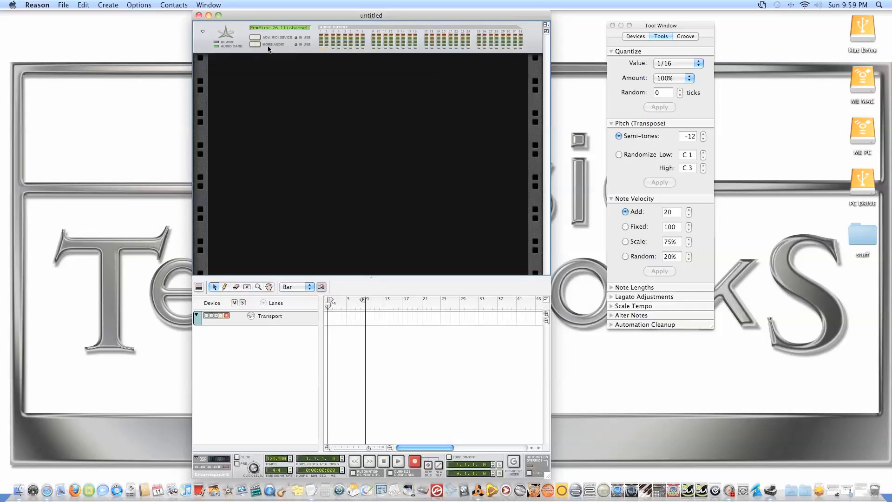
click(258, 37)
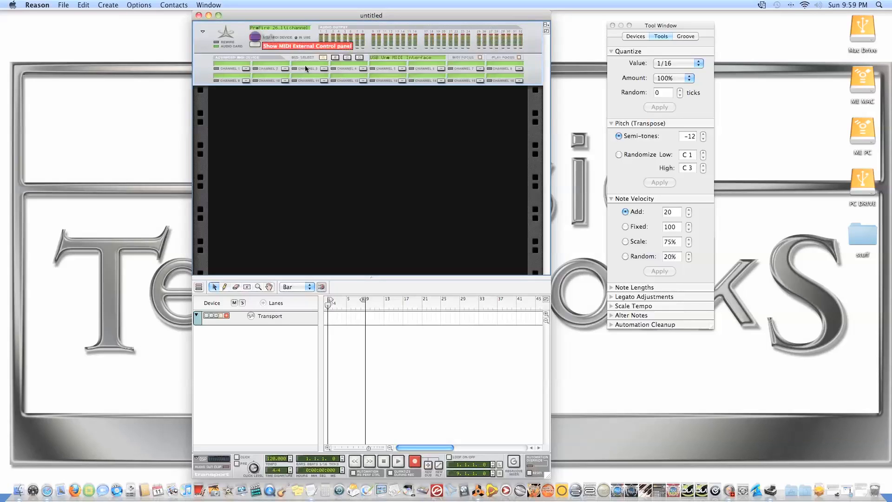
click(255, 45)
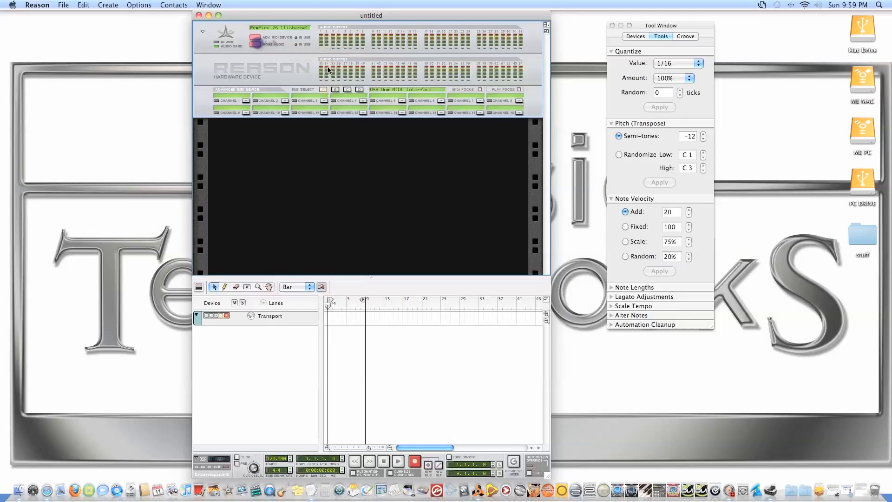
Flip the rack between its rear and front to examine the expanded hardware device's audio outputs and MIDI channels
key(Tab)
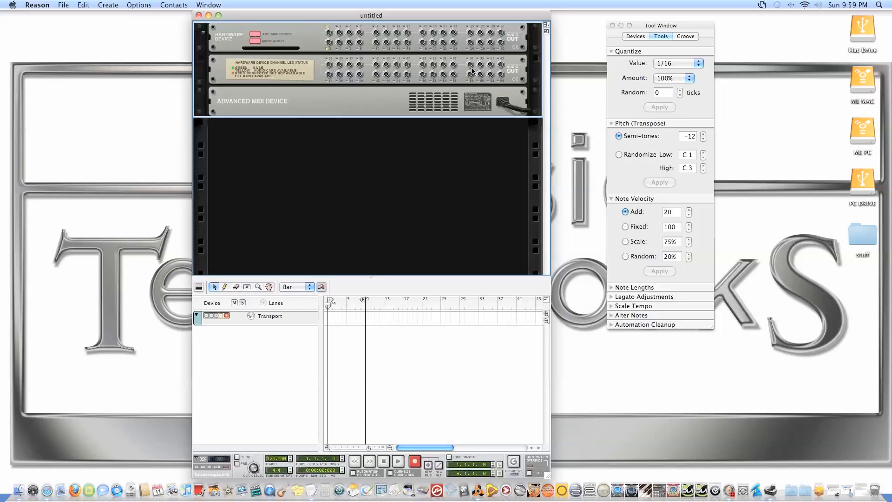
key(Tab)
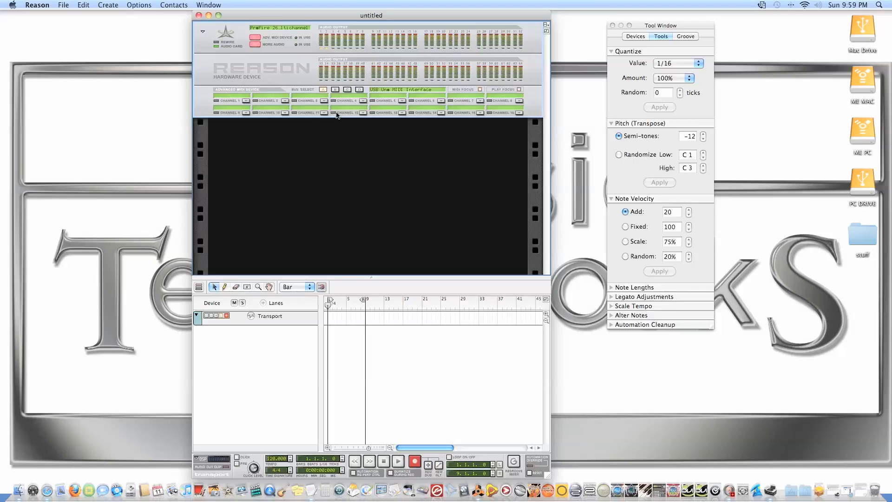
key(Tab)
key(Tab)
key(Tab)
key(Tab)
key(Tab)
key(Tab)
Move the divider between the rack and the sequencer so the sequencer area is slightly taller
drag(511, 277, 512, 221)
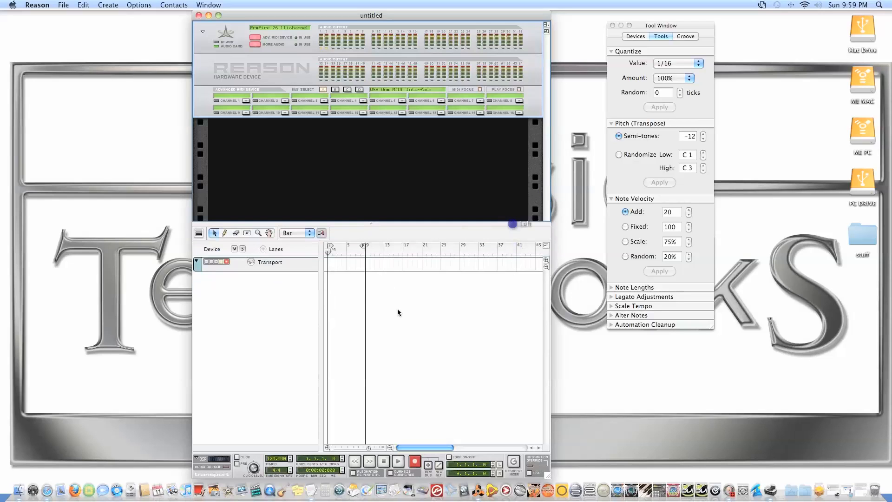
click(385, 460)
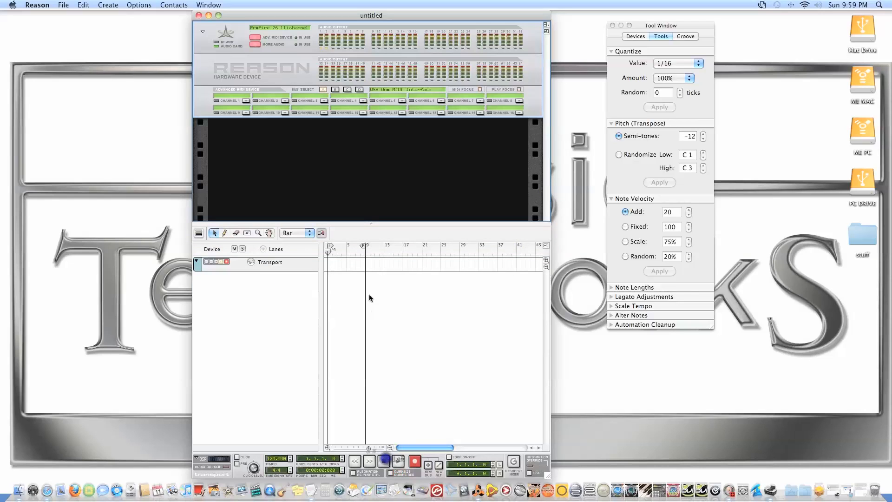
drag(389, 223, 390, 250)
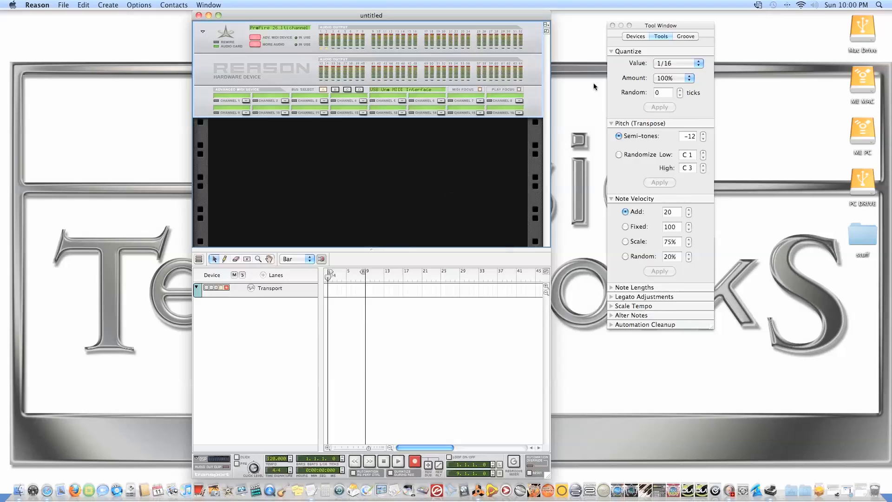
List the available devices in the Tool Window and move the rack divider so the sequencer area is taller
click(631, 36)
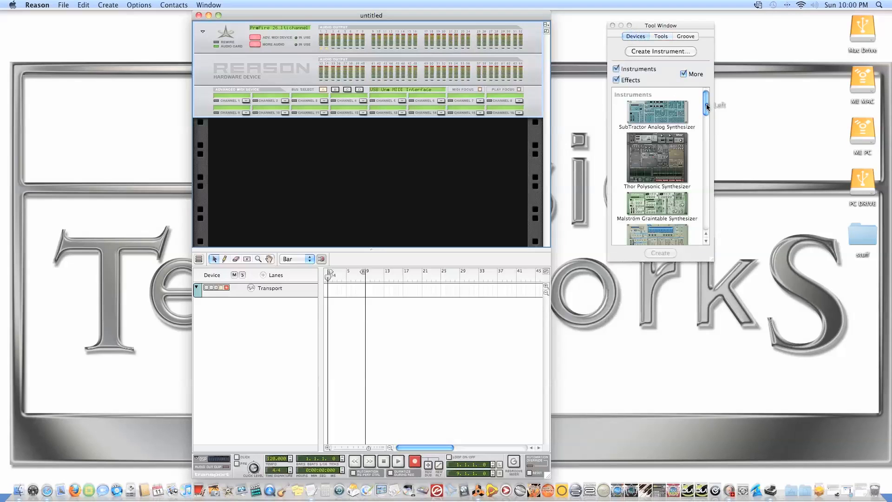
mouse_move(706, 104)
mouse_down()
mouse_move(707, 145)
mouse_move(705, 96)
mouse_move(709, 221)
mouse_move(701, 107)
mouse_up()
drag(385, 251, 384, 203)
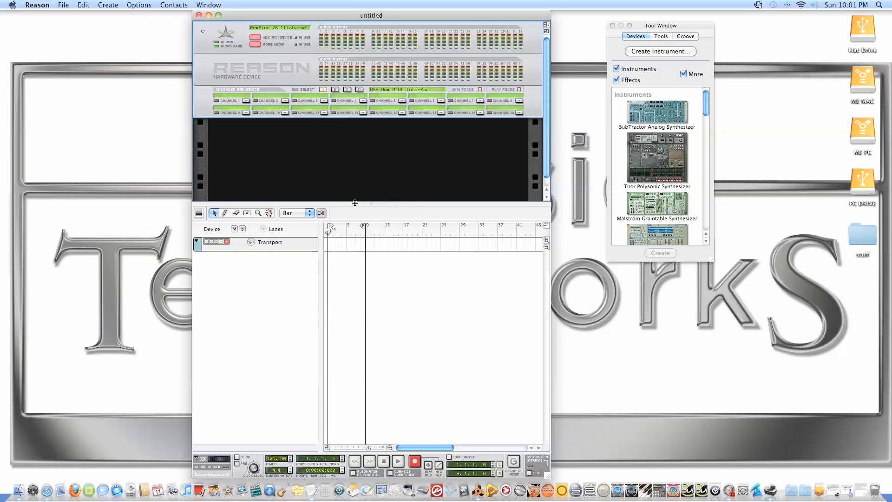
Toggle the sequencer between Edit and Arrange mode to compare the two views, finishing in Arrange mode
click(198, 213)
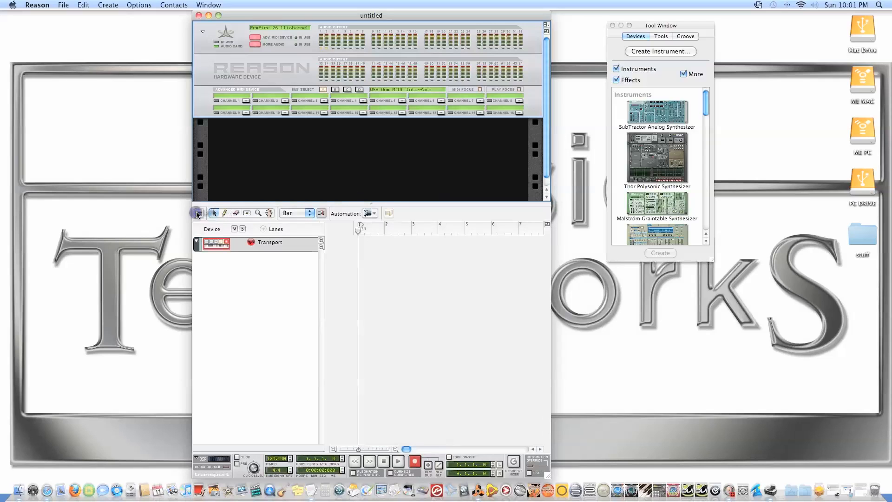
click(201, 214)
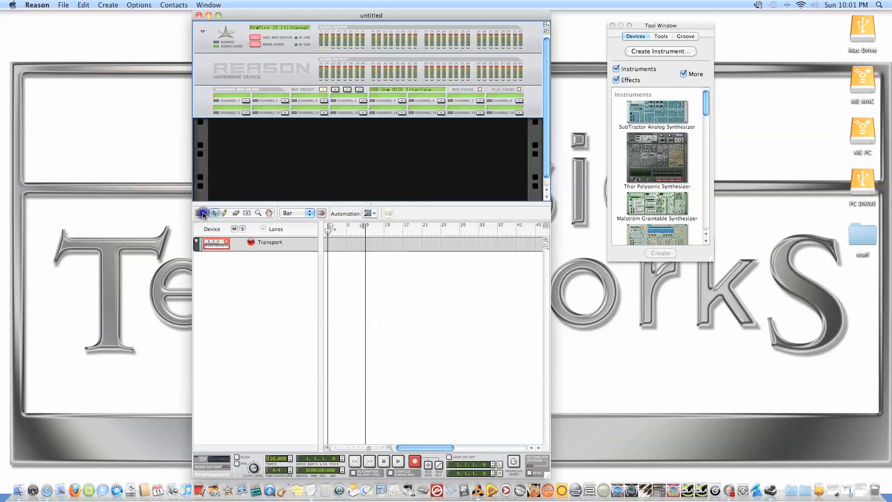
click(202, 214)
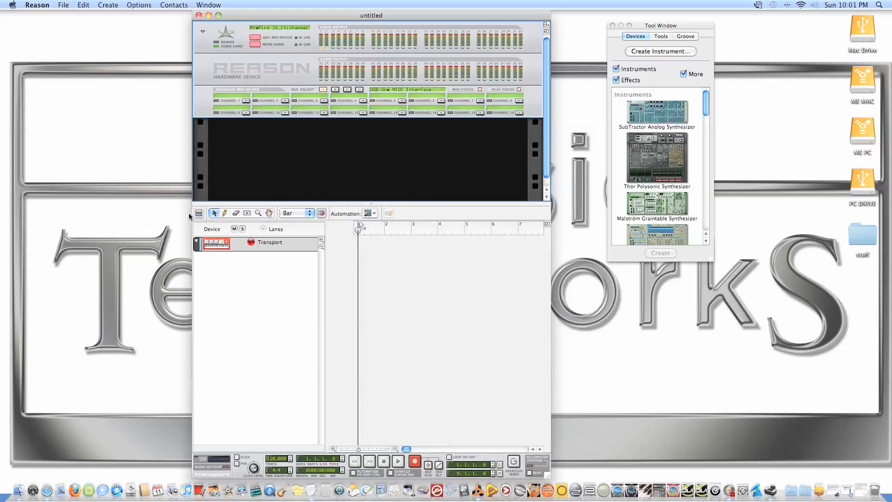
click(199, 213)
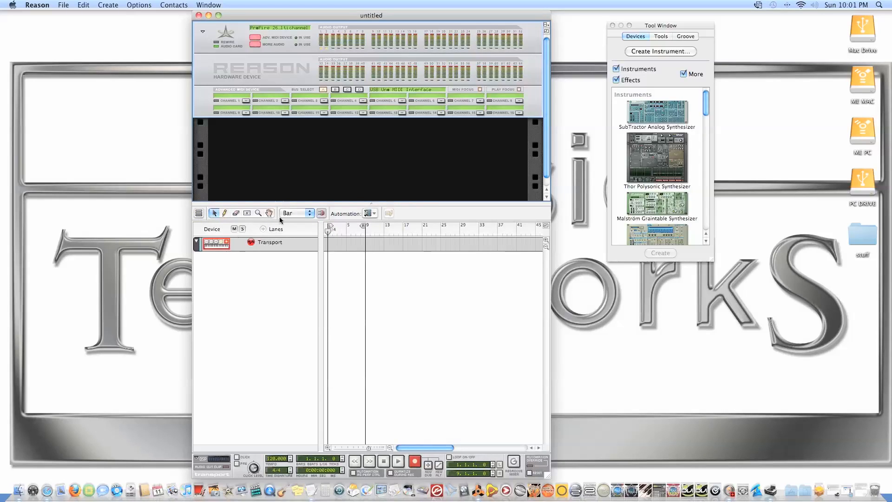
Try out the sequencer's Pencil, Eraser, Razor and Hand tools over the timeline
click(224, 213)
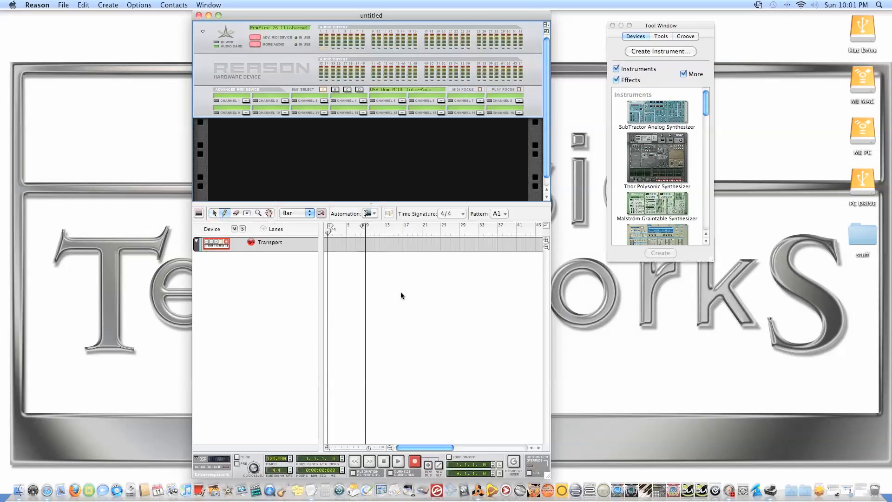
click(236, 212)
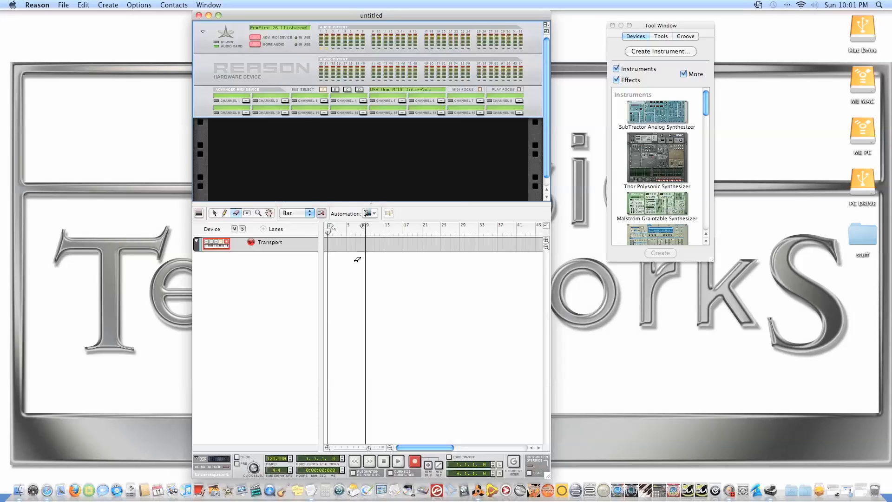
key(r)
click(269, 212)
drag(413, 275, 574, 288)
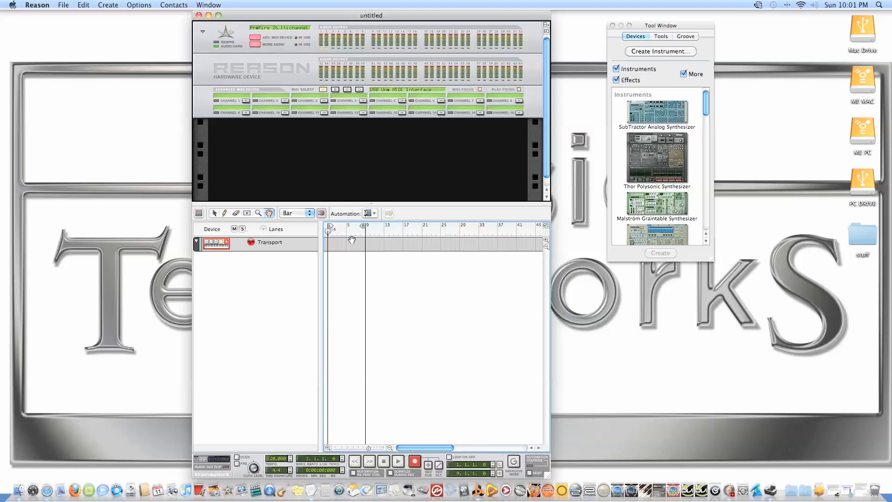
Check the automation parameters offered for the Transport track and reactivate the Selection tool
click(373, 213)
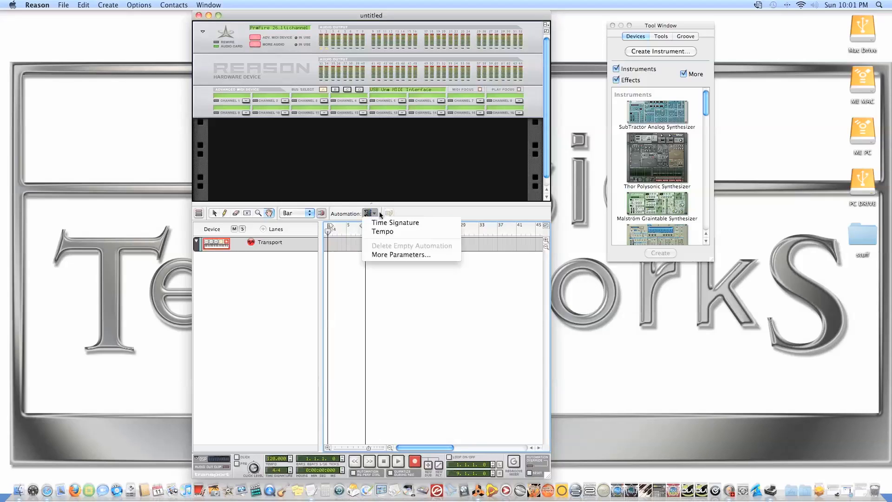
click(348, 210)
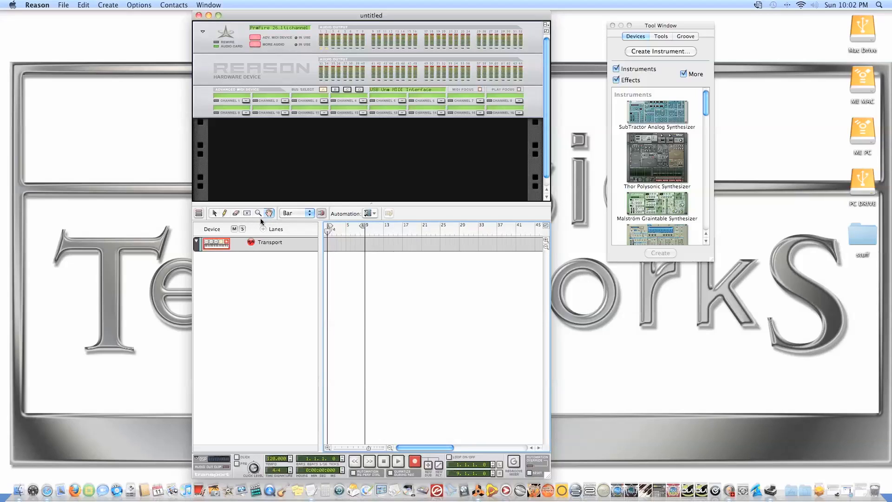
click(214, 213)
Move the song window aside, then detach the sequencer into its own window and reattach it
drag(546, 27, 489, 15)
click(452, 25)
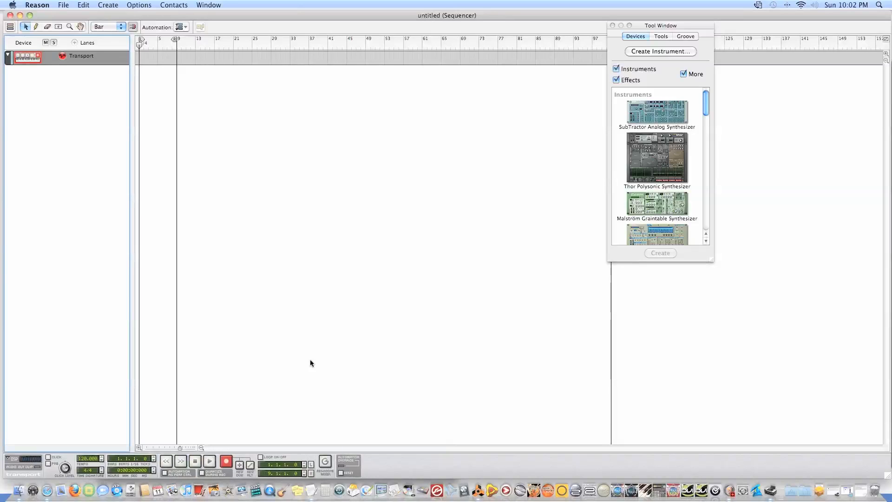
click(10, 16)
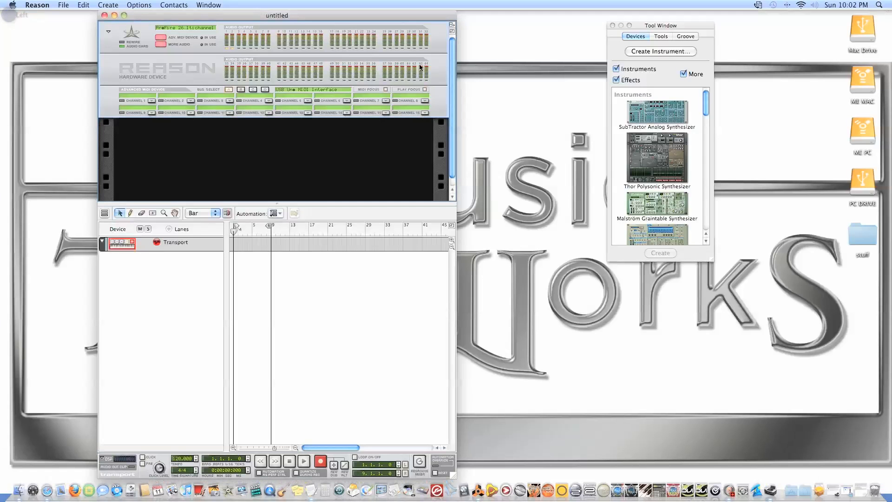
Toggle the rack between full height and the shared view, and detach and reattach the sequencer once more
click(451, 31)
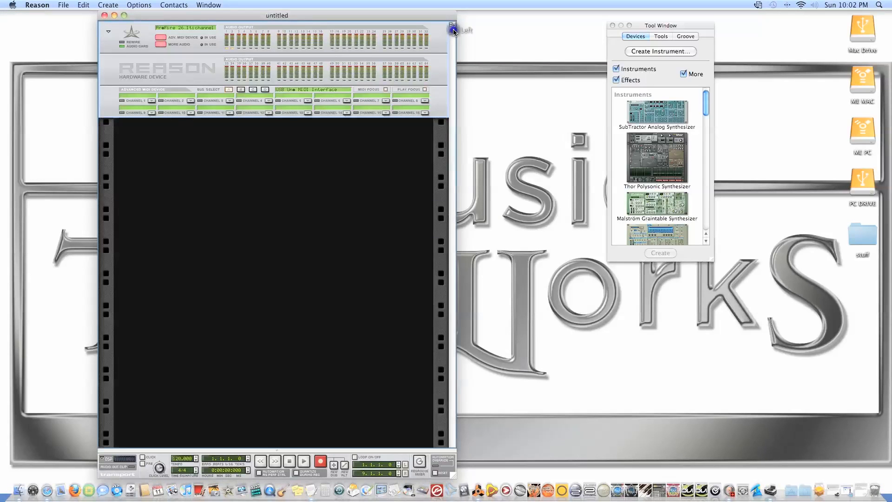
click(452, 31)
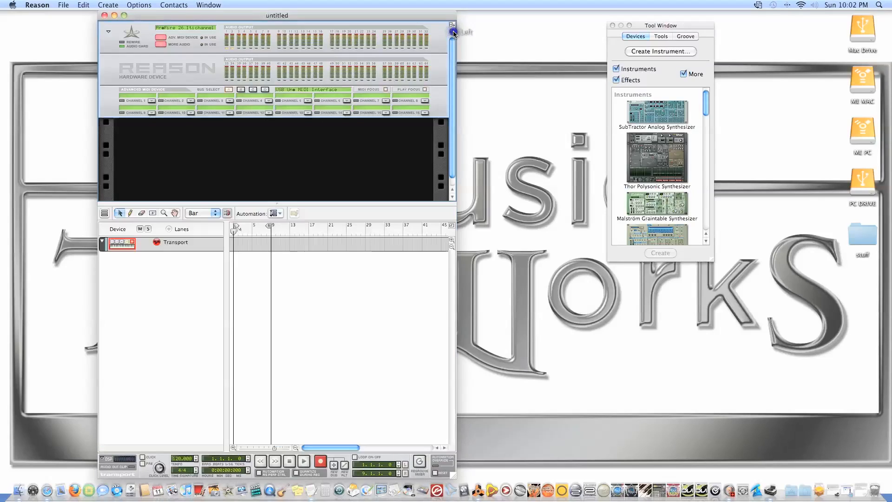
click(452, 31)
click(451, 31)
click(452, 32)
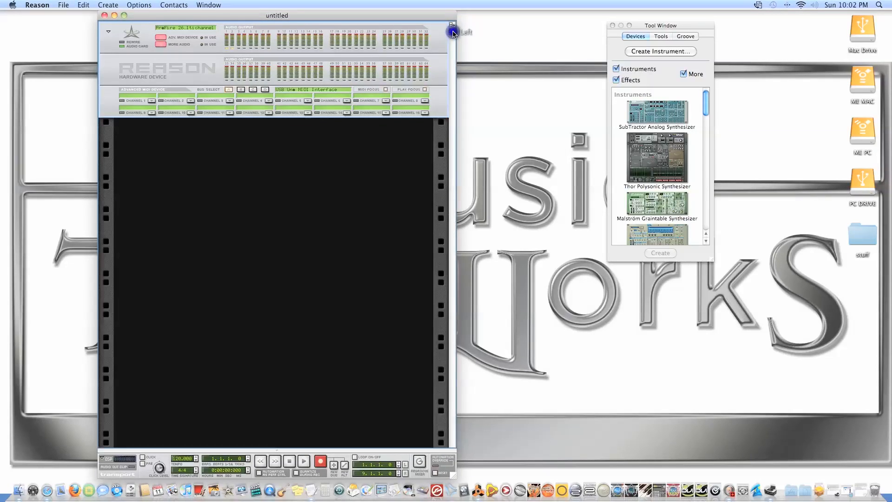
click(452, 31)
click(452, 31)
click(452, 31)
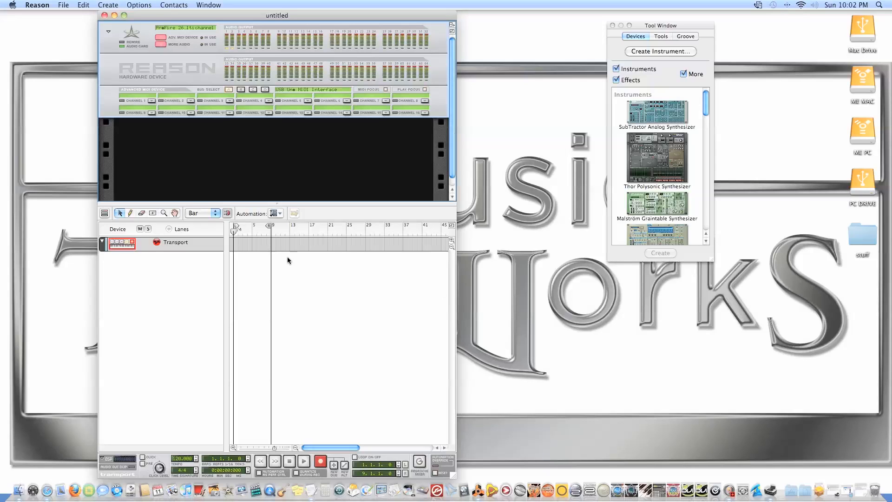
click(452, 25)
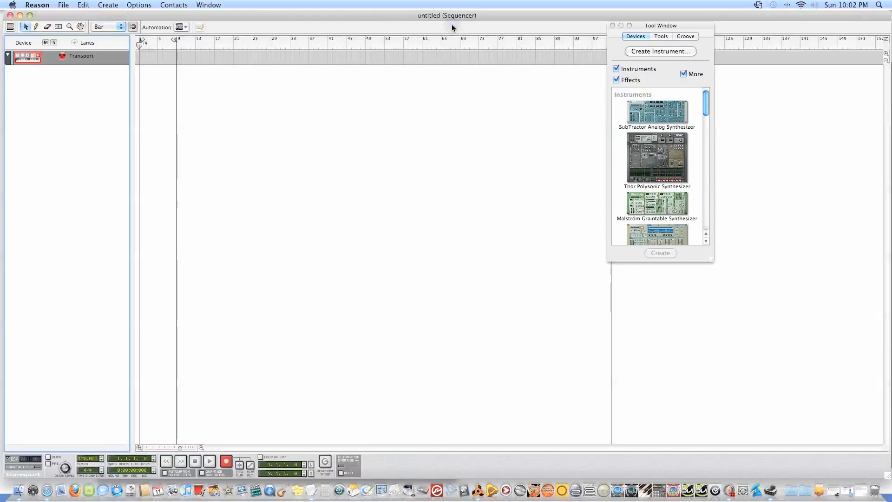
click(10, 15)
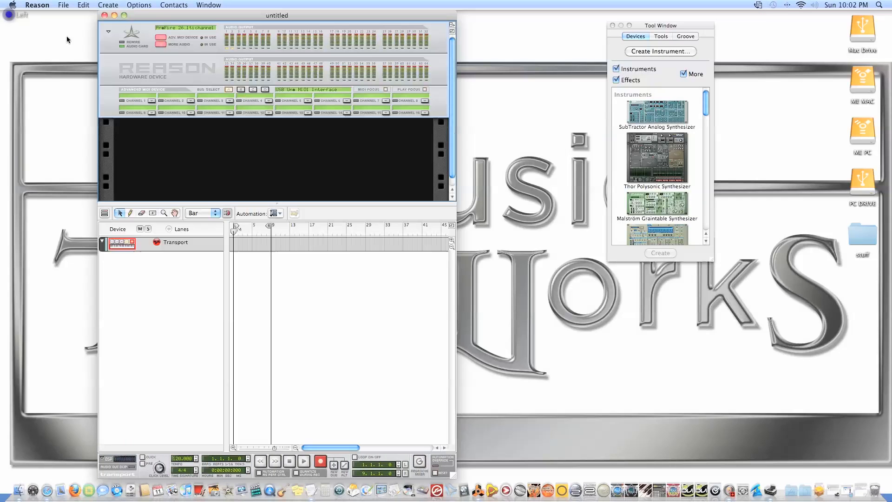
Enlarge the sequencer area and set the loop locators, with the left one at bar 5 and the right one at bar 14
drag(325, 203, 326, 166)
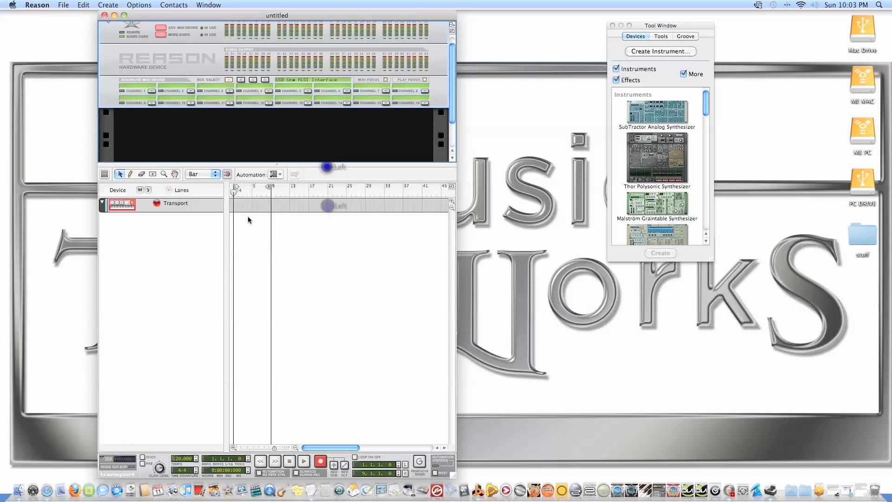
click(234, 186)
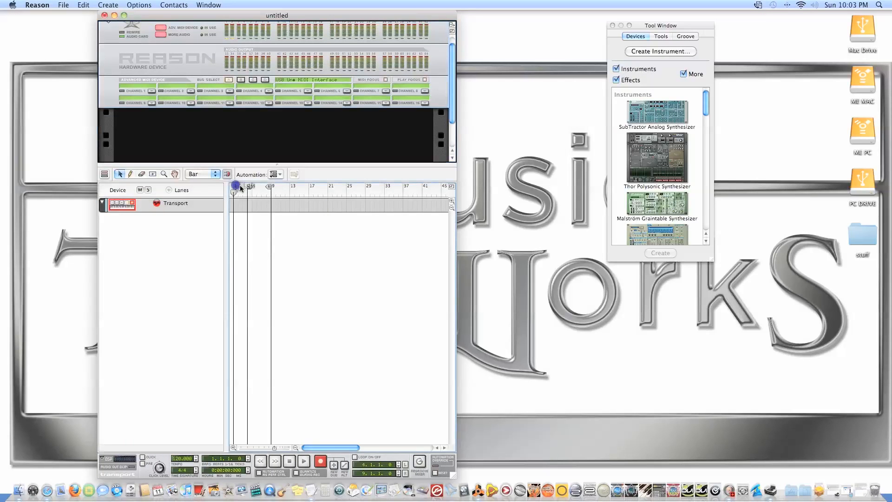
drag(270, 186, 294, 186)
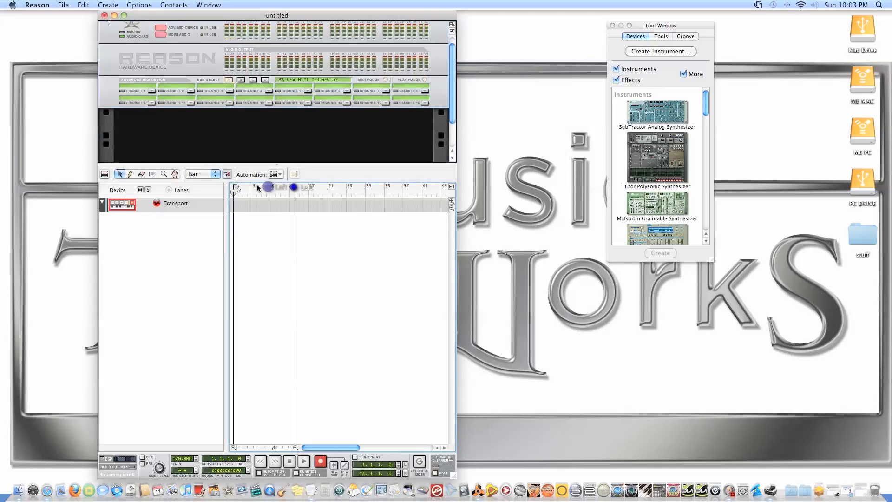
drag(236, 188, 253, 187)
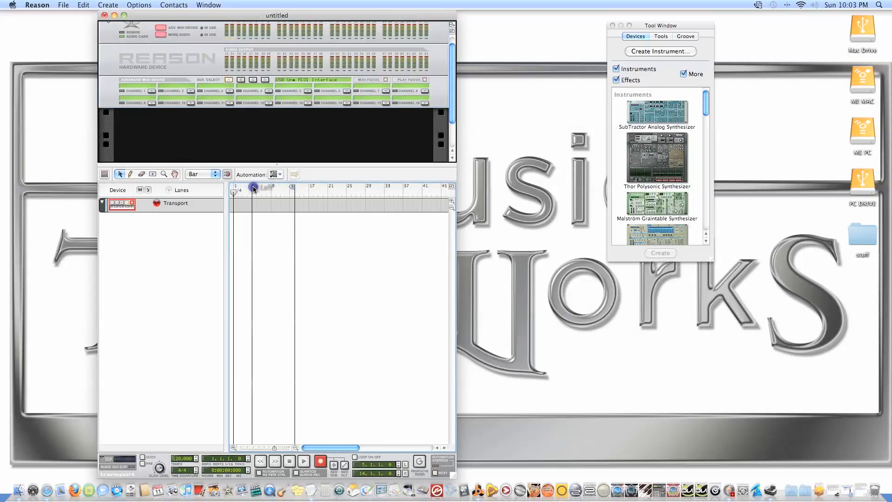